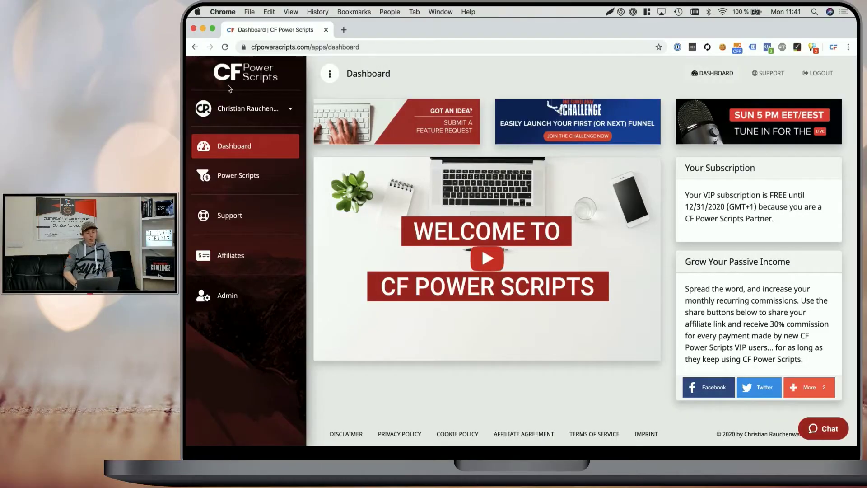
# - In the Power Scripts Development funnel, search 'googl' and add the Google Analytics Ecom Tracking script
pyautogui.click(244, 181)
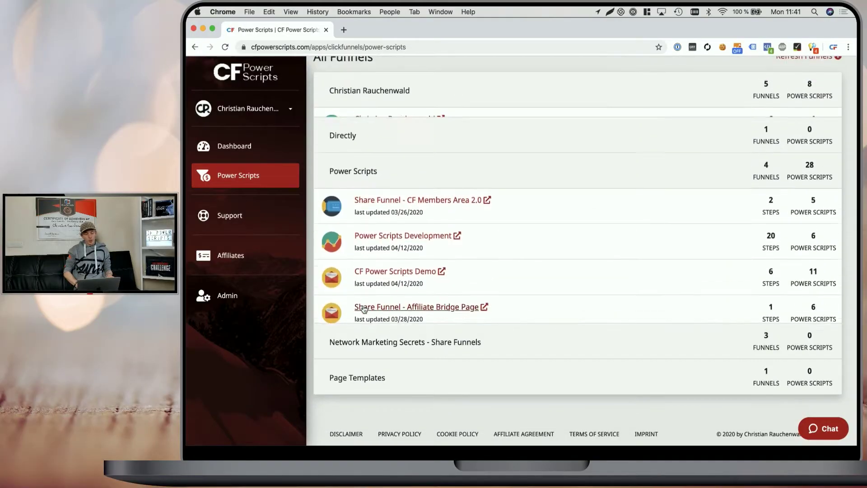
pyautogui.click(399, 231)
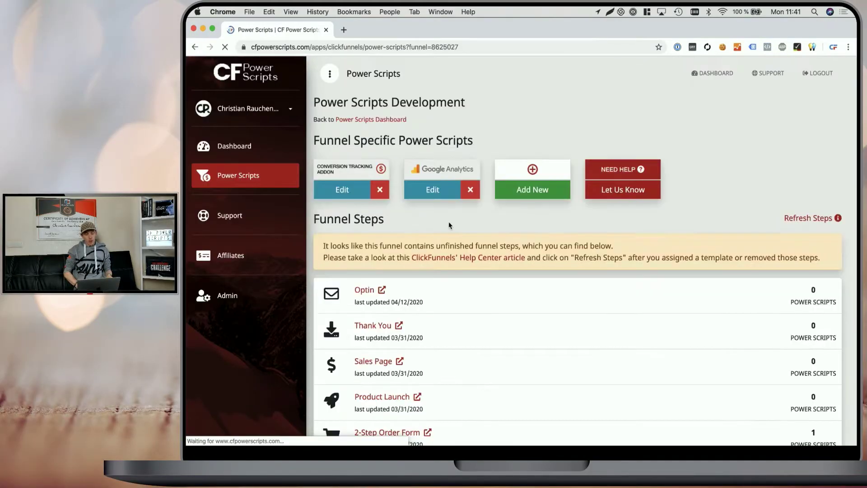
pyautogui.click(523, 191)
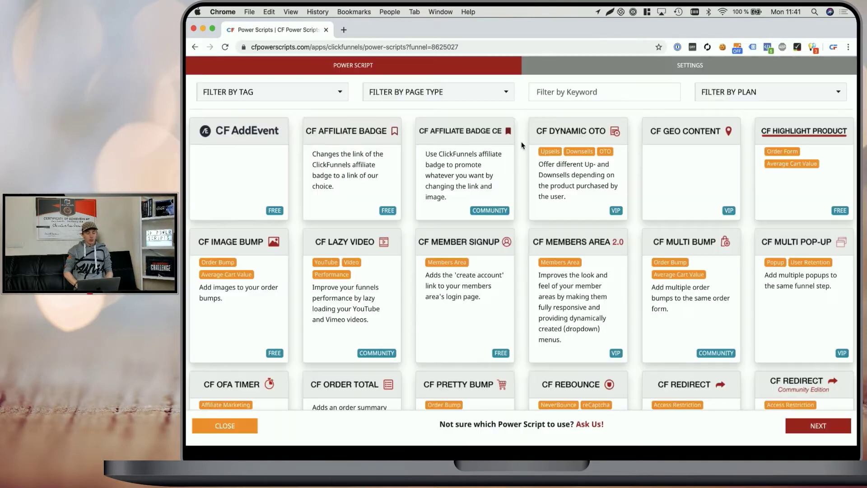
pyautogui.click(555, 92)
pyautogui.write('googl')
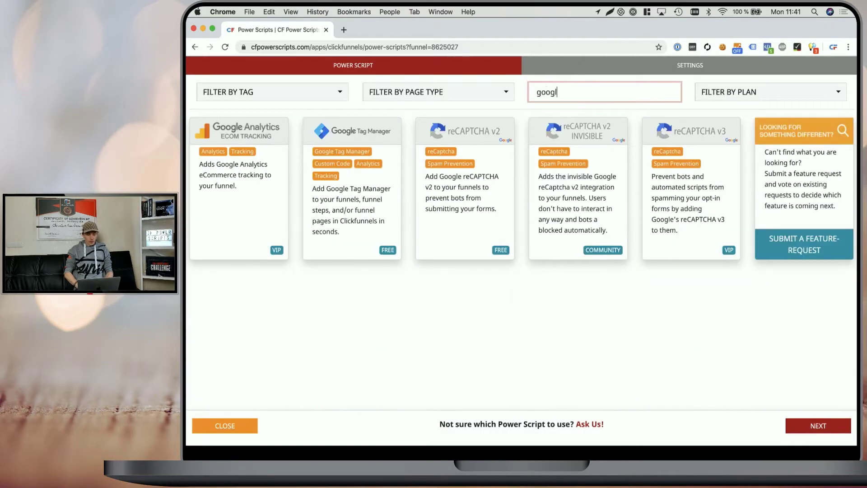
pyautogui.click(252, 180)
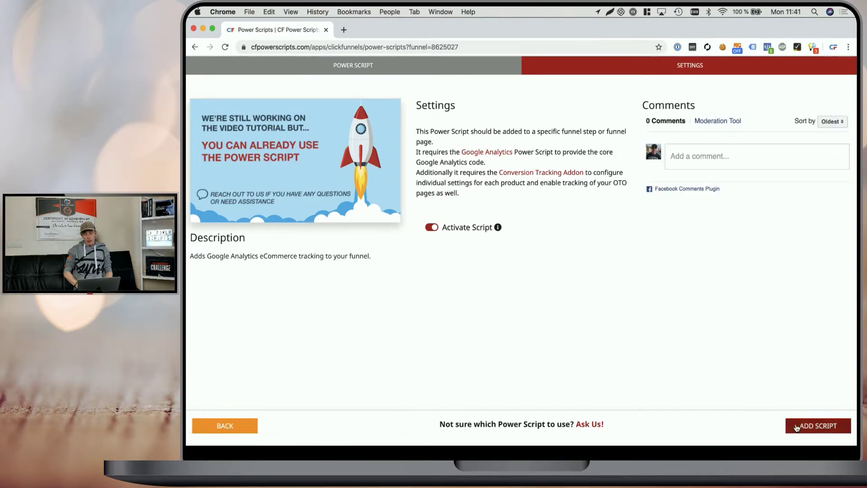
pyautogui.click(797, 427)
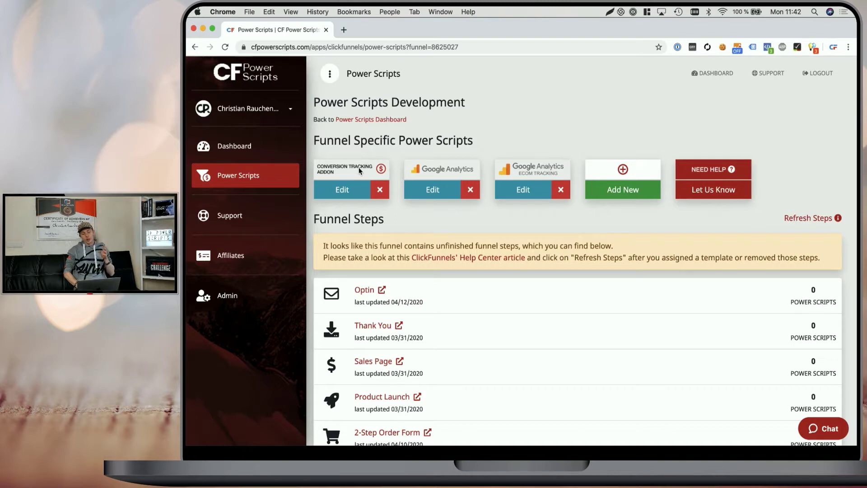
# - Open Google Analytics in a new tab and show Realtime Overview for the CF Power Scripts - Demo view
pyautogui.click(346, 34)
pyautogui.write('an')
pyautogui.press('Return')
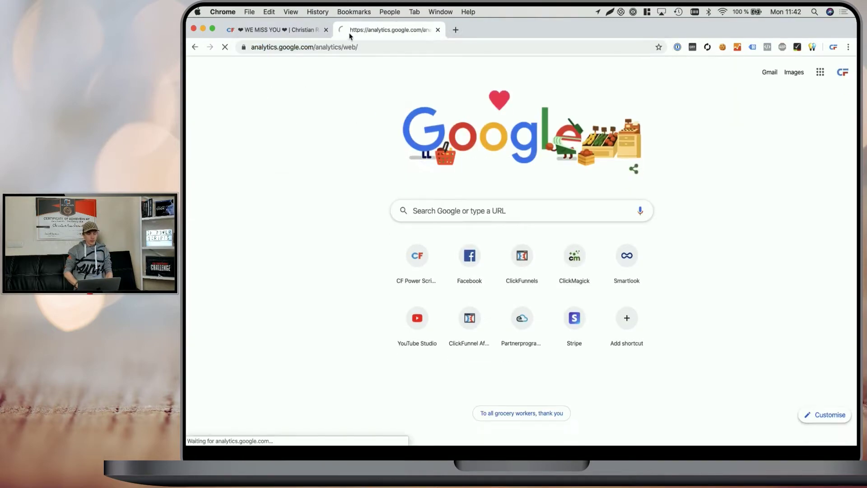
pyautogui.click(361, 76)
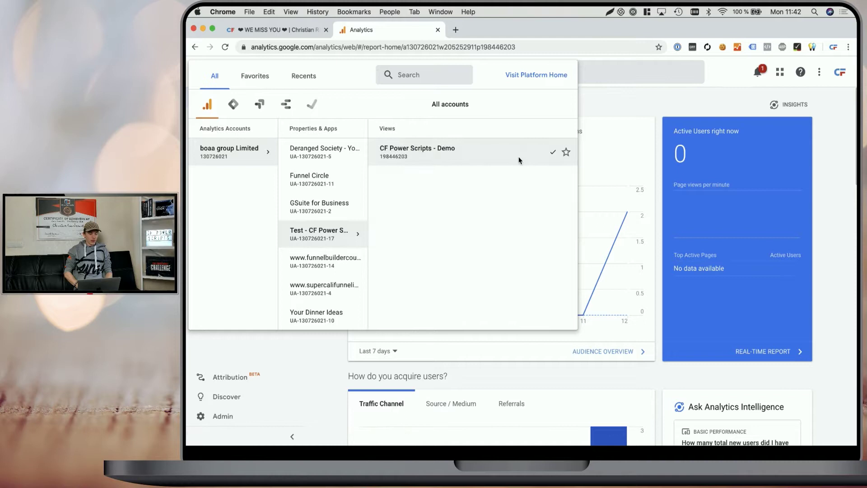
pyautogui.click(467, 156)
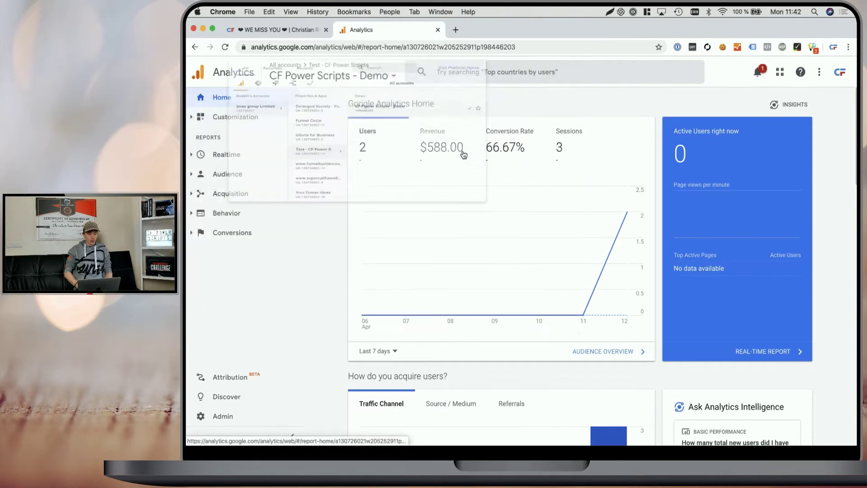
pyautogui.click(221, 156)
pyautogui.click(231, 174)
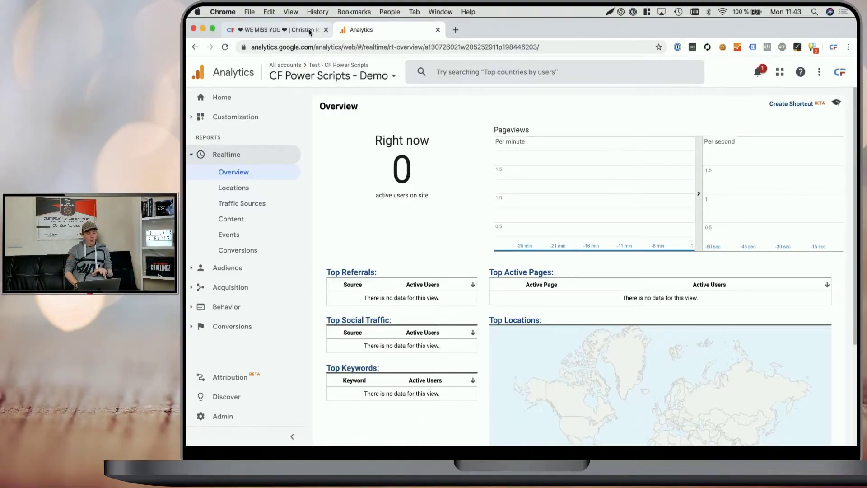
# - Return to the funnel's Order Form step and show opening options for the Order Form Variation page
pyautogui.click(302, 31)
pyautogui.scroll(-5, 441, 265)
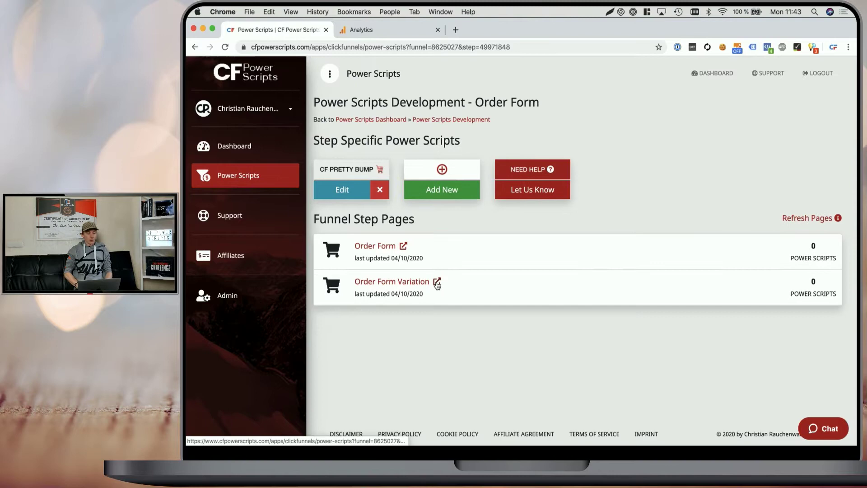
pyautogui.click(437, 283)
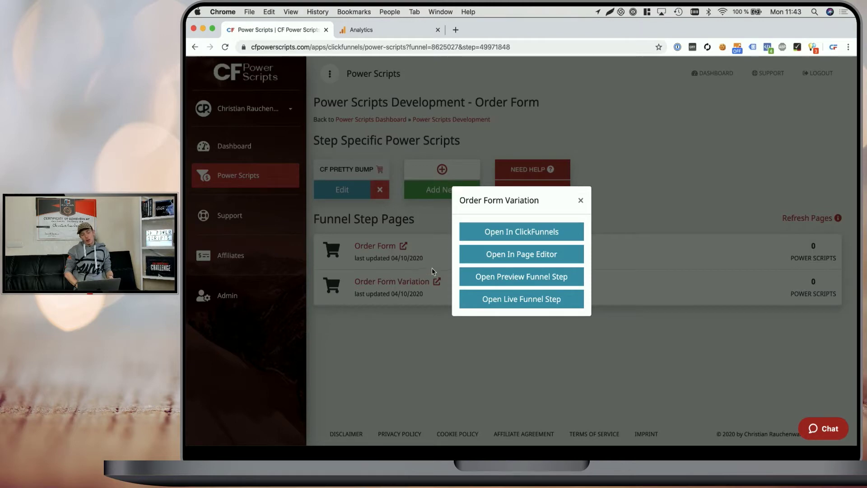
# - Open the live Order Form Variation checkout and fill in the test card number with 1223123
pyautogui.click(486, 301)
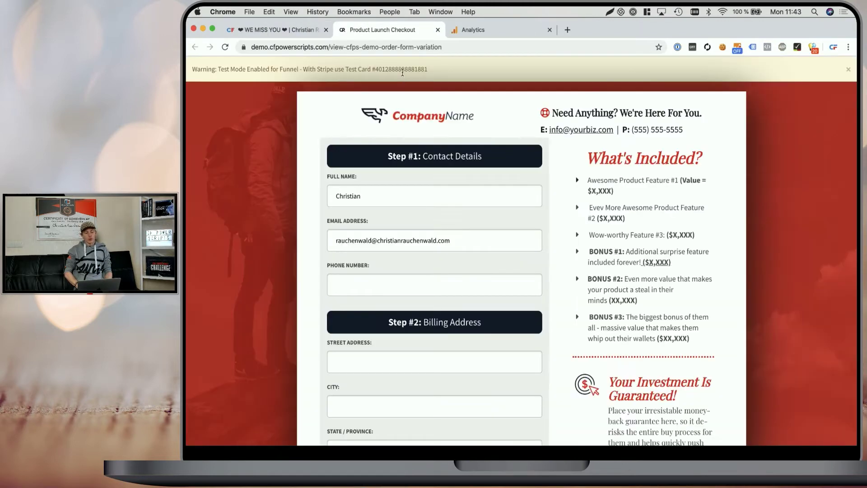
pyautogui.doubleClick(403, 70)
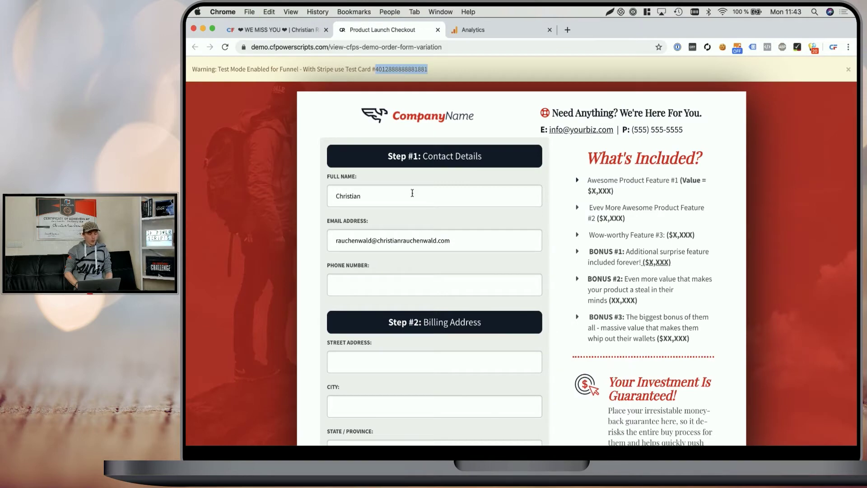
pyautogui.scroll(-10, 413, 193)
pyautogui.click(400, 167)
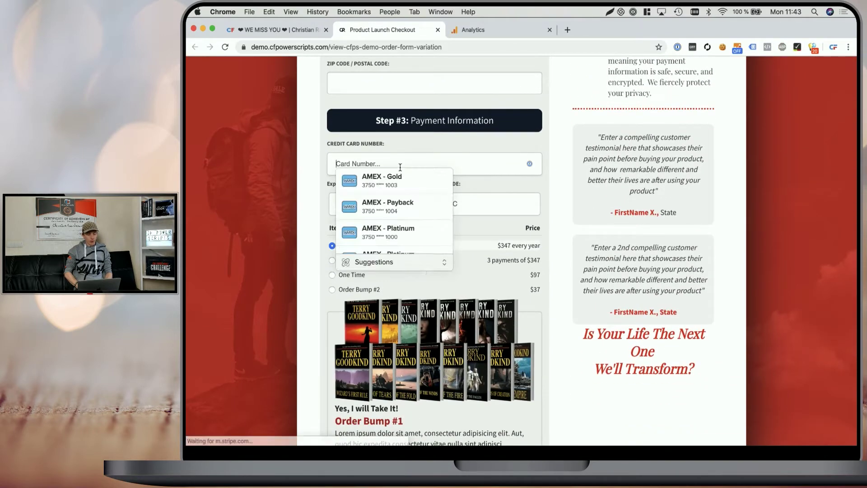
pyautogui.press('super+v')
pyautogui.write('1223123')
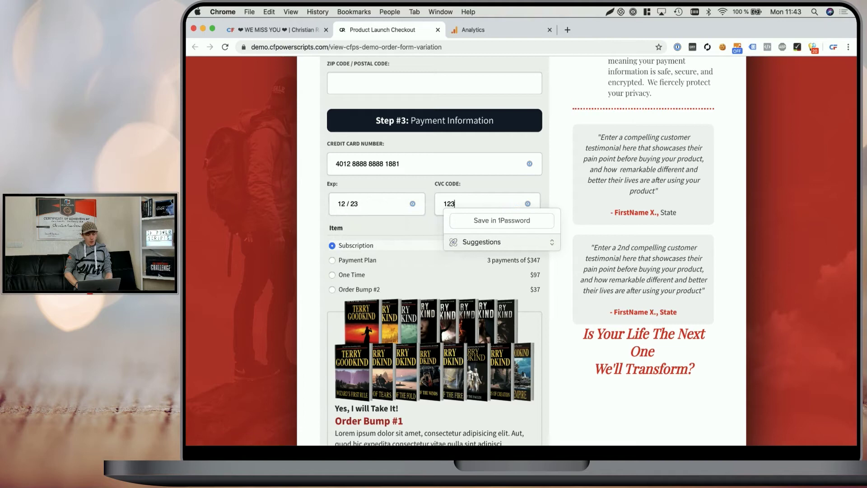
# - Buy the Payment Plan with Order Bump #1, then accept the $97 one-time upsell
pyautogui.click(359, 265)
pyautogui.scroll(-2, 389, 264)
pyautogui.scroll(-3, 406, 264)
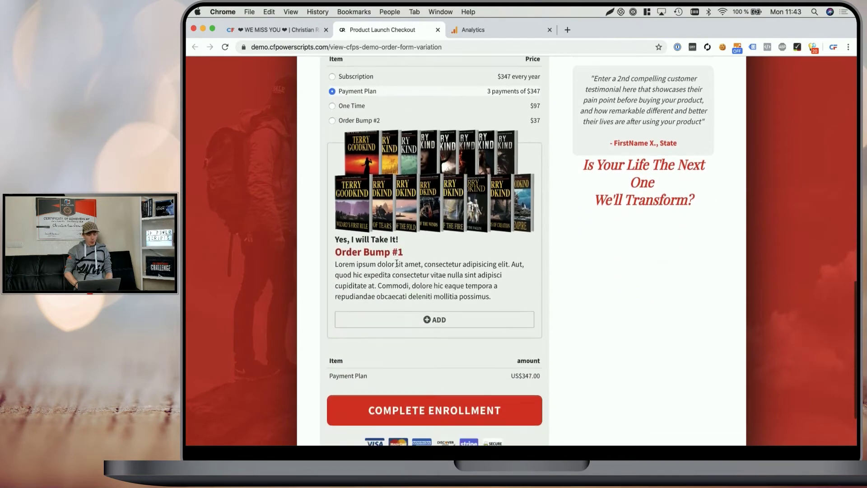
pyautogui.scroll(-2, 417, 263)
pyautogui.click(418, 262)
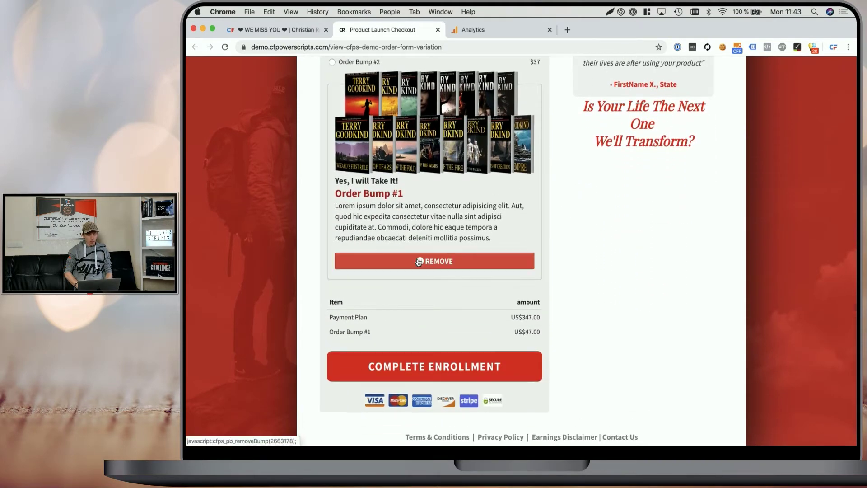
pyautogui.click(412, 369)
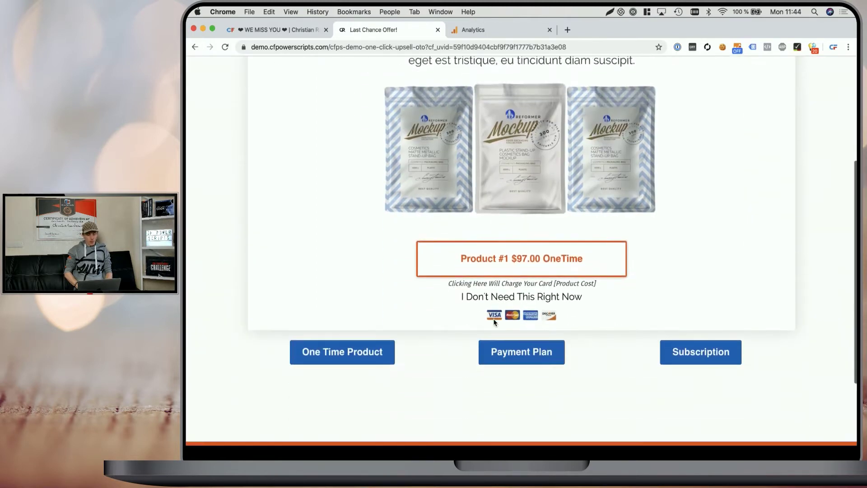
pyautogui.scroll(-2, 507, 226)
pyautogui.click(508, 222)
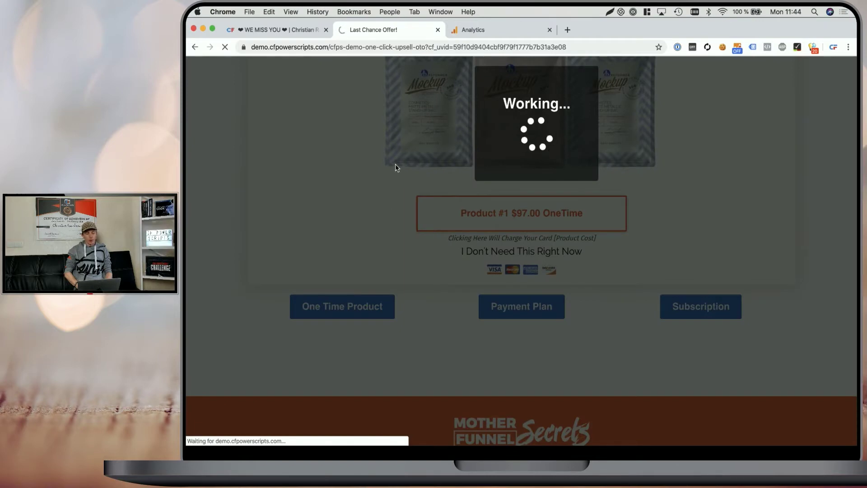
# - Review the confirmation receipt, highlighting the payment plan and $47 order bump prices
pyautogui.scroll(-5, 395, 168)
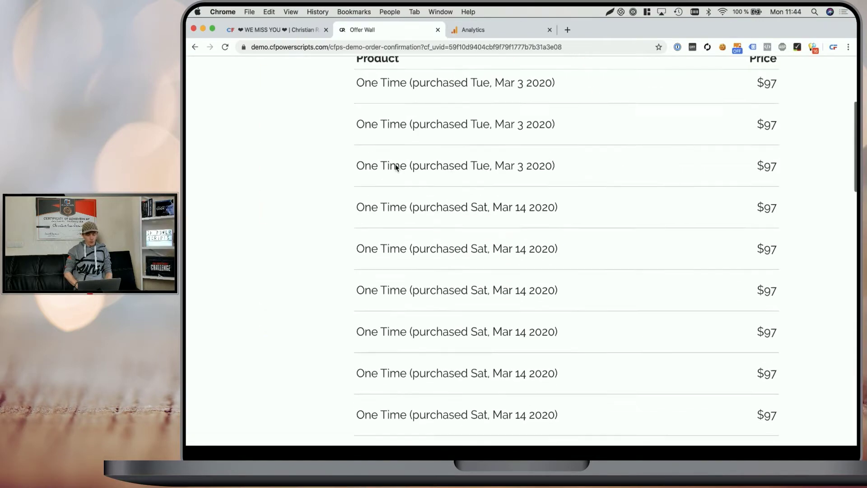
pyautogui.scroll(-10, 396, 168)
pyautogui.scroll(-3, 396, 168)
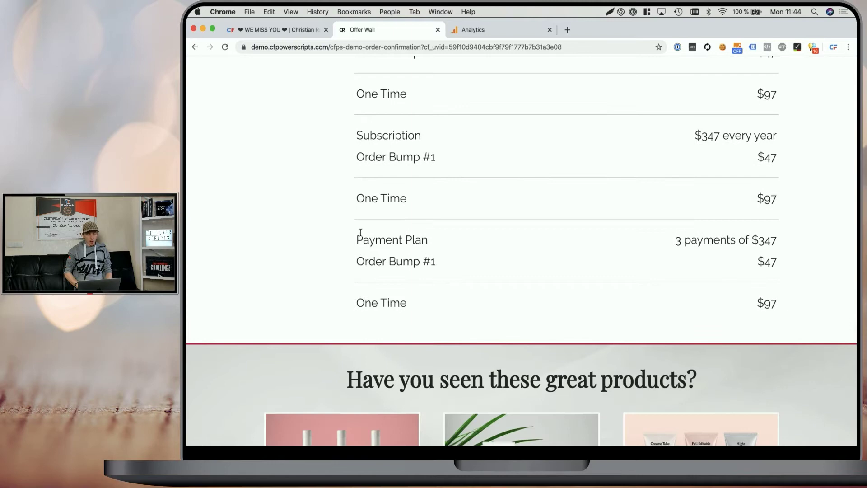
pyautogui.moveTo(363, 240); pyautogui.dragTo(453, 307)
pyautogui.click(454, 307)
pyautogui.moveTo(703, 242); pyautogui.dragTo(771, 244)
pyautogui.doubleClick(761, 259)
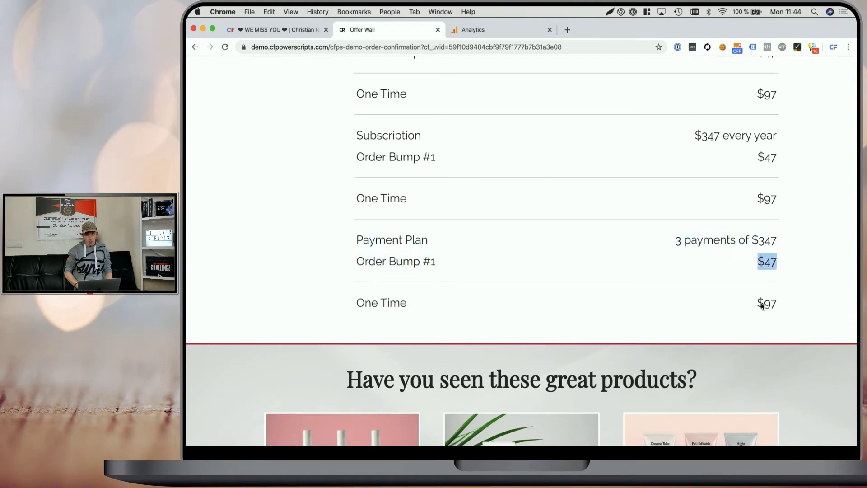
# - Show the Realtime Events report, filter to the purchase event, then clear the filter
pyautogui.click(488, 34)
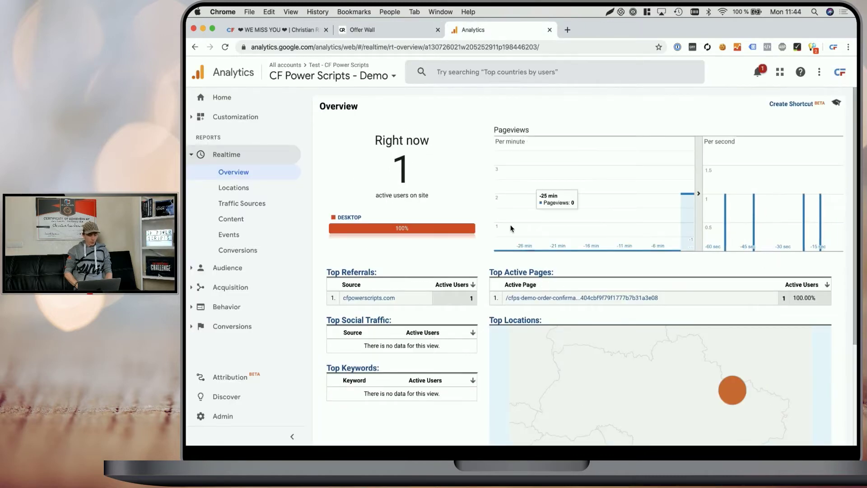
pyautogui.click(235, 231)
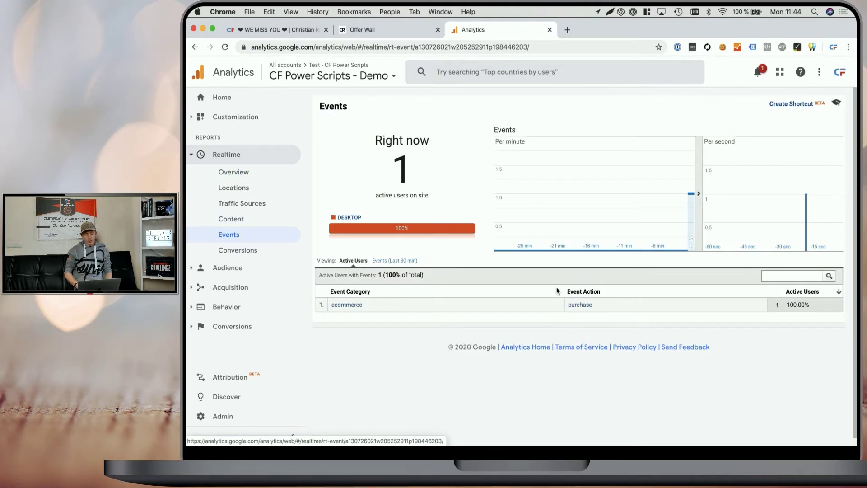
pyautogui.click(575, 305)
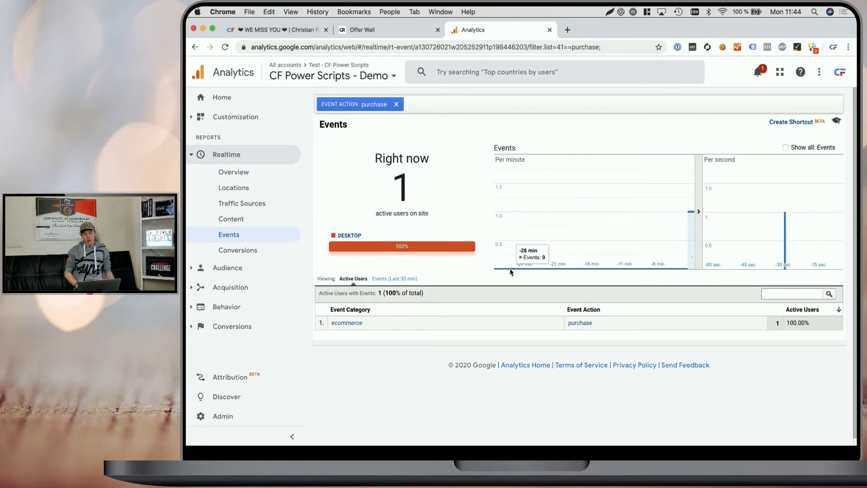
pyautogui.click(360, 279)
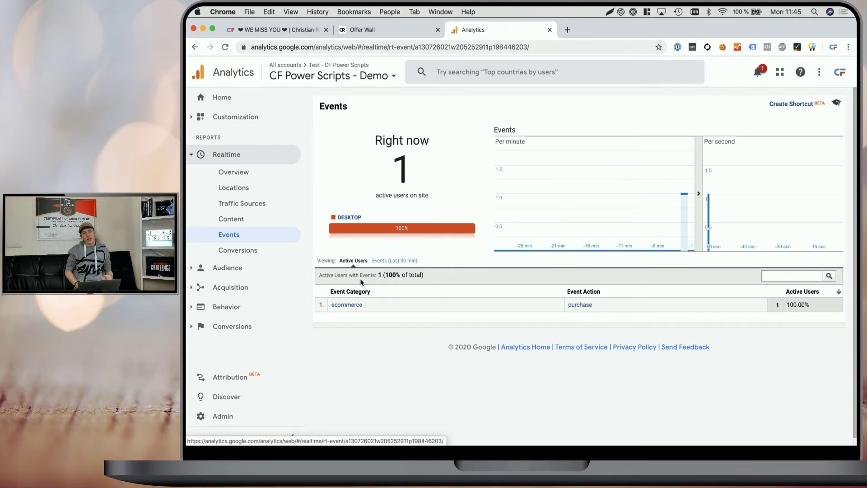
# - Open Conversions > Ecommerce > Overview and review its 2 transactions, $588 revenue and product table
pyautogui.click(234, 326)
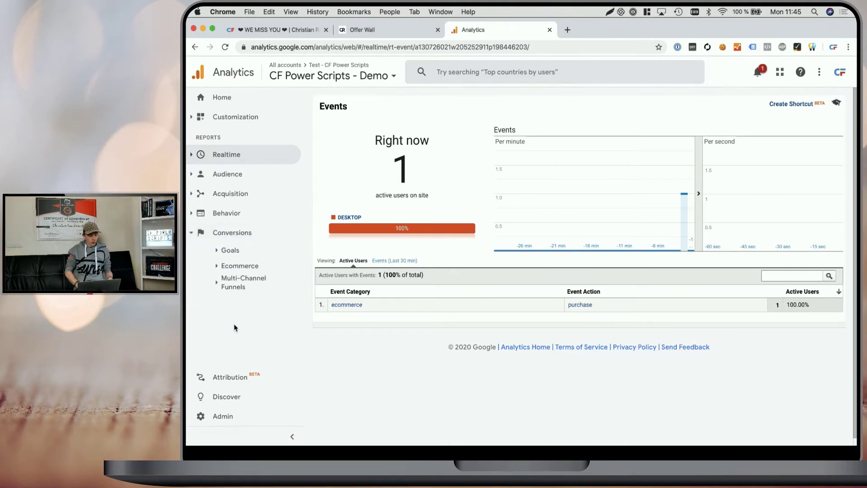
pyautogui.click(240, 266)
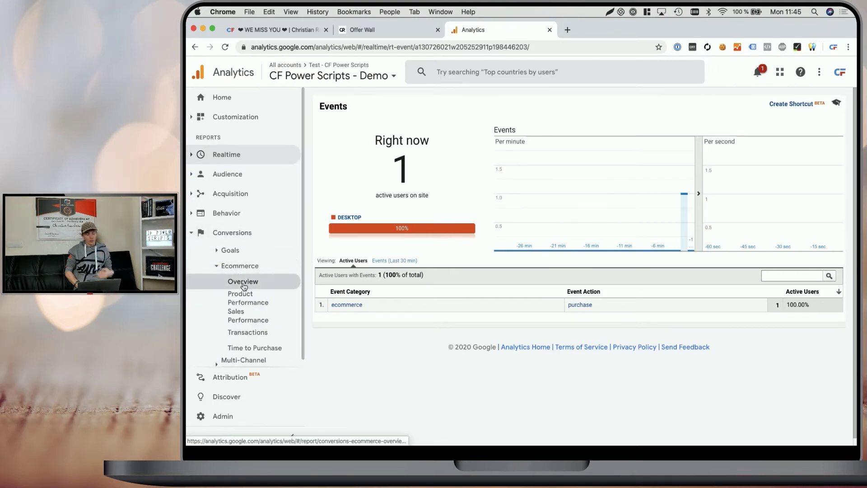
pyautogui.click(243, 283)
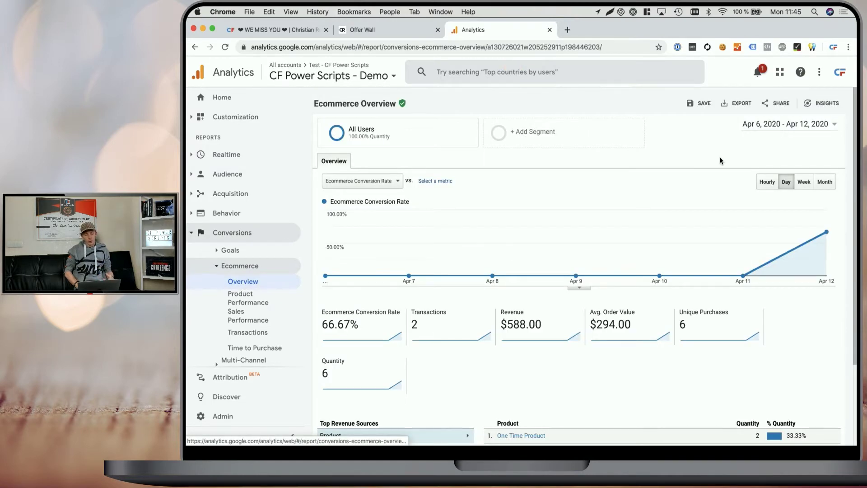
pyautogui.scroll(-4, 721, 160)
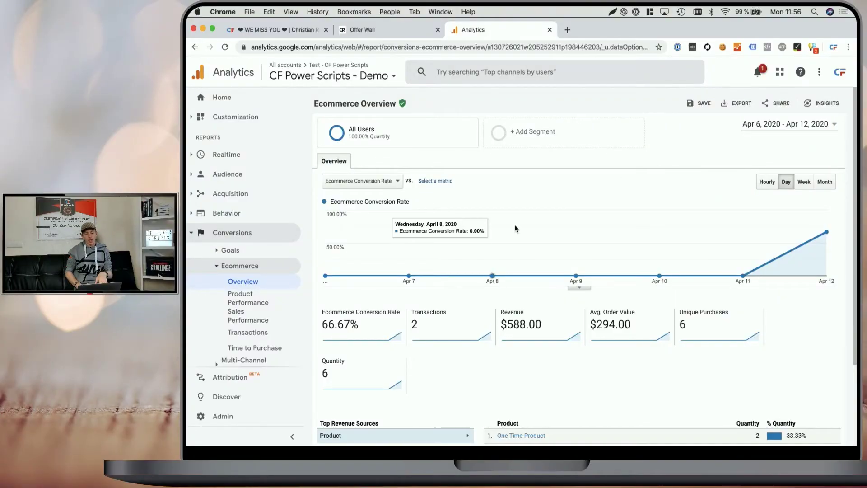
pyautogui.scroll(-1, 461, 316)
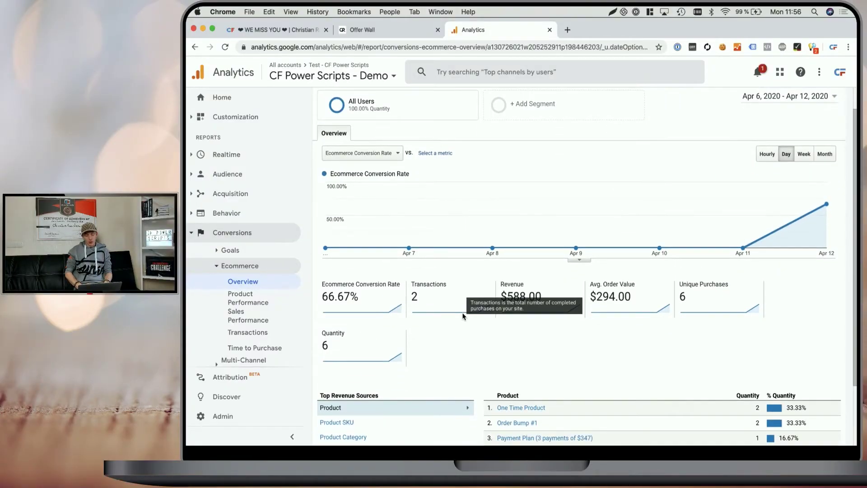
pyautogui.scroll(1, 736, 177)
# - Set the report date range to Today (Apr 13, 2020) and review the day's transactions
pyautogui.click(767, 131)
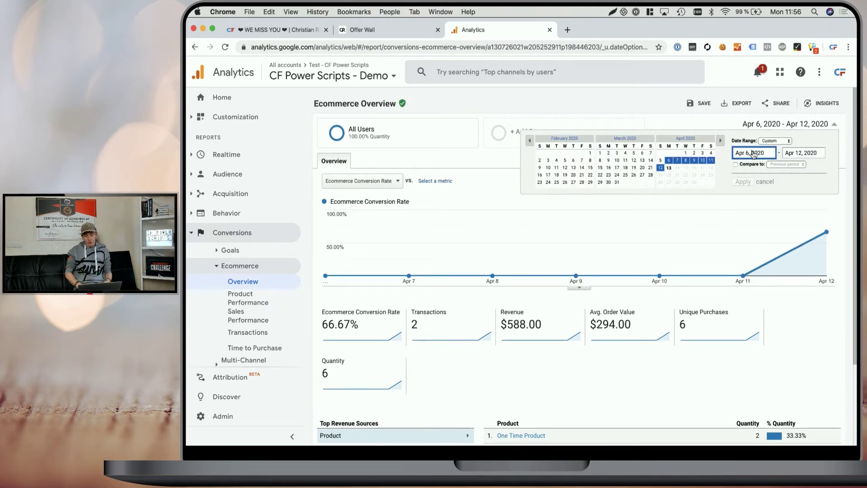
pyautogui.click(775, 140)
pyautogui.click(773, 145)
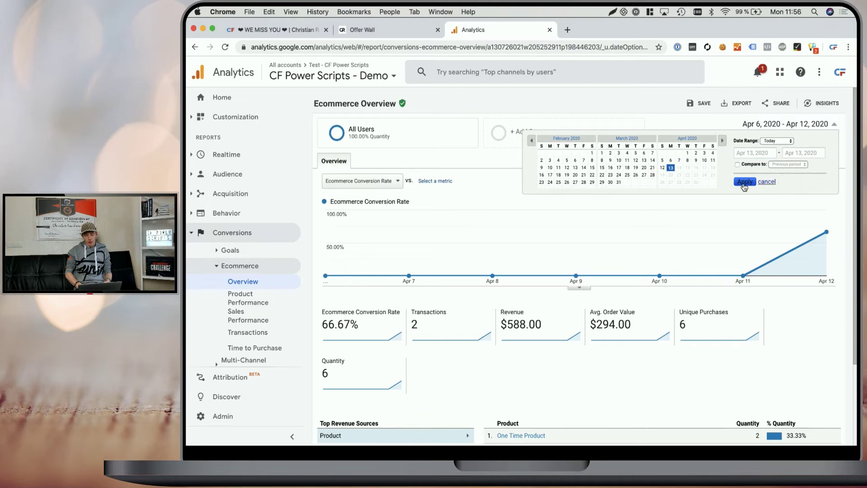
pyautogui.click(743, 181)
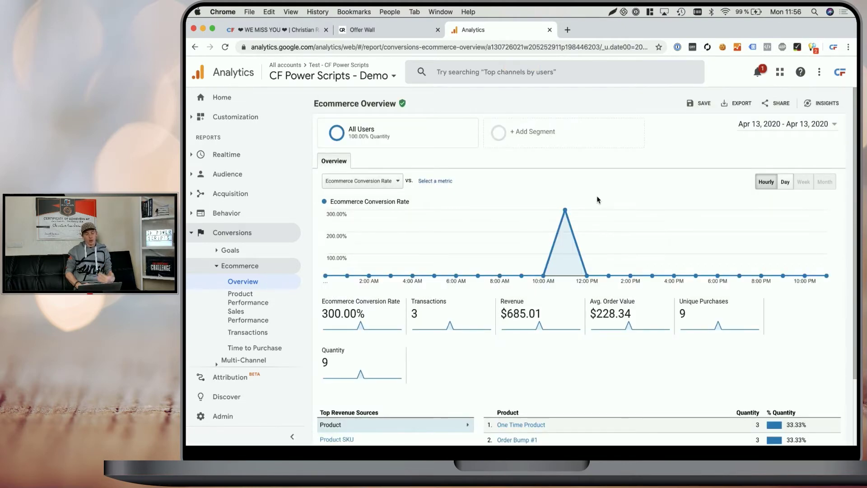
pyautogui.scroll(-2, 597, 199)
pyautogui.scroll(-1, 597, 199)
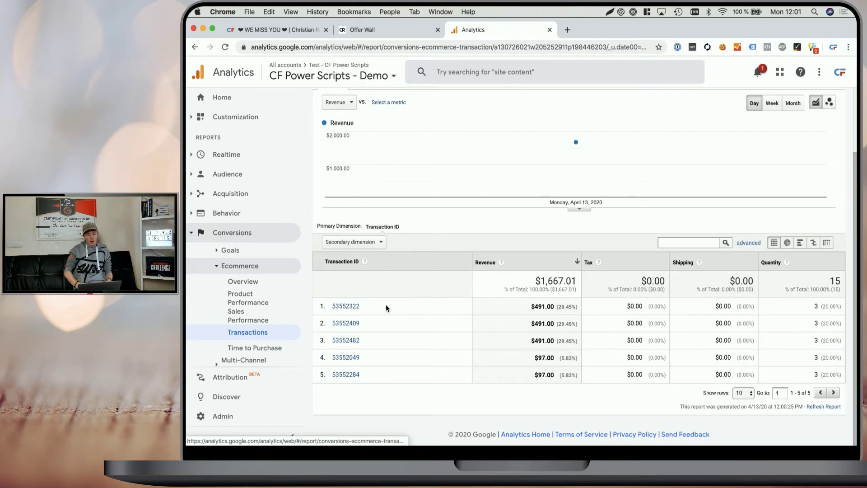
# - Open transaction 53552322 to see its product breakdown
pyautogui.click(351, 308)
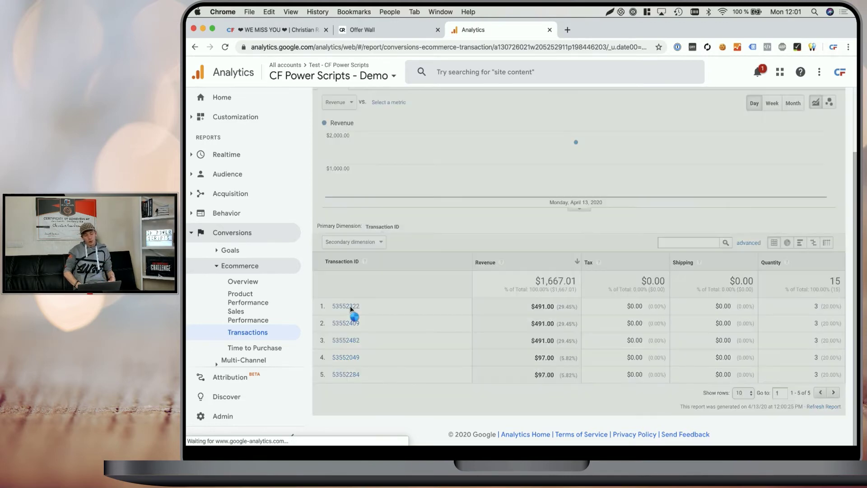